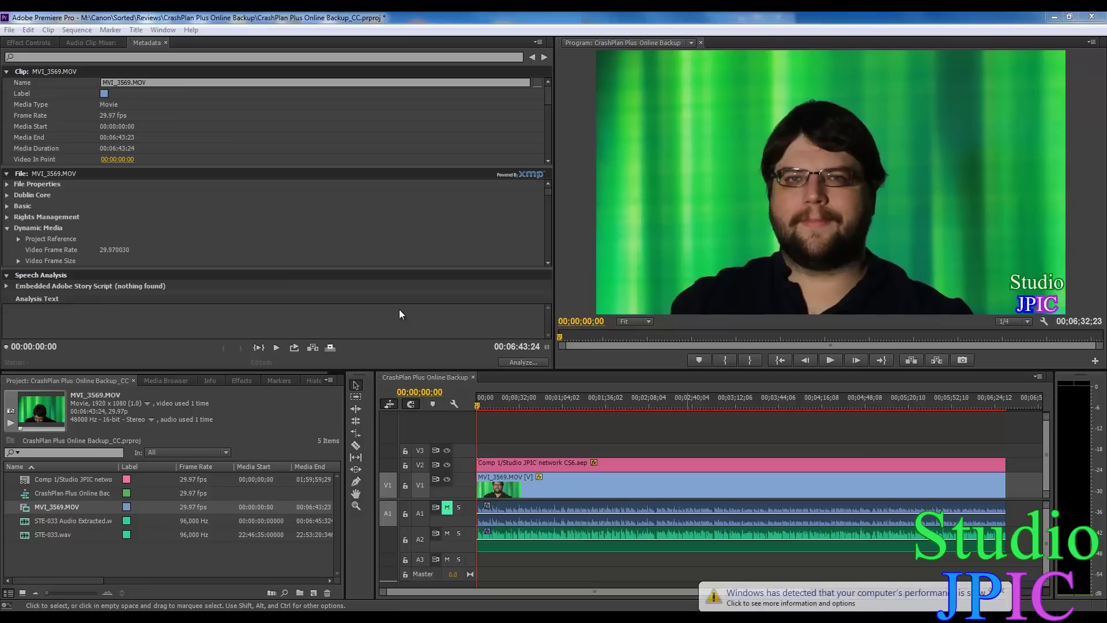
Dismiss the slow-performance and colour-scheme notifications, then load MVI_3569.MOV in the Source monitor
click(1001, 590)
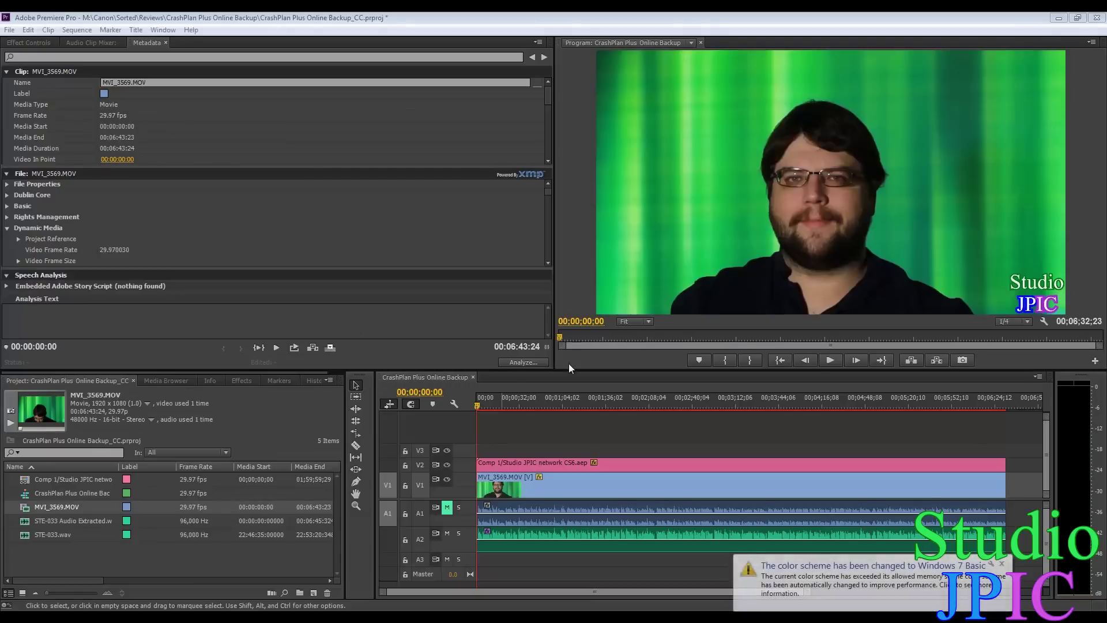
click(1002, 568)
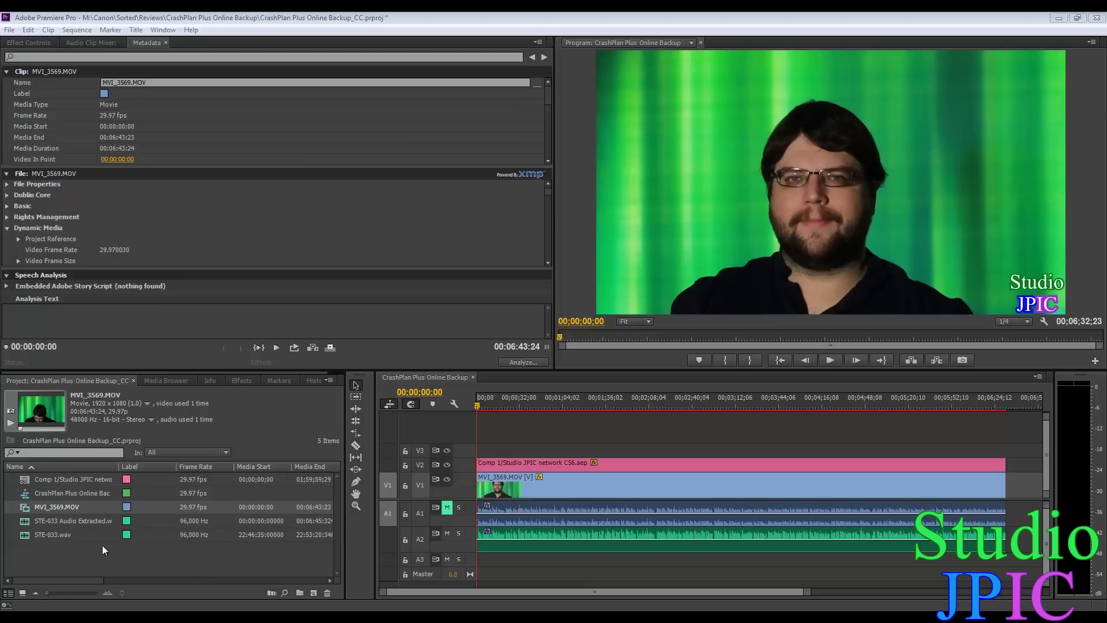
double_click(24, 507)
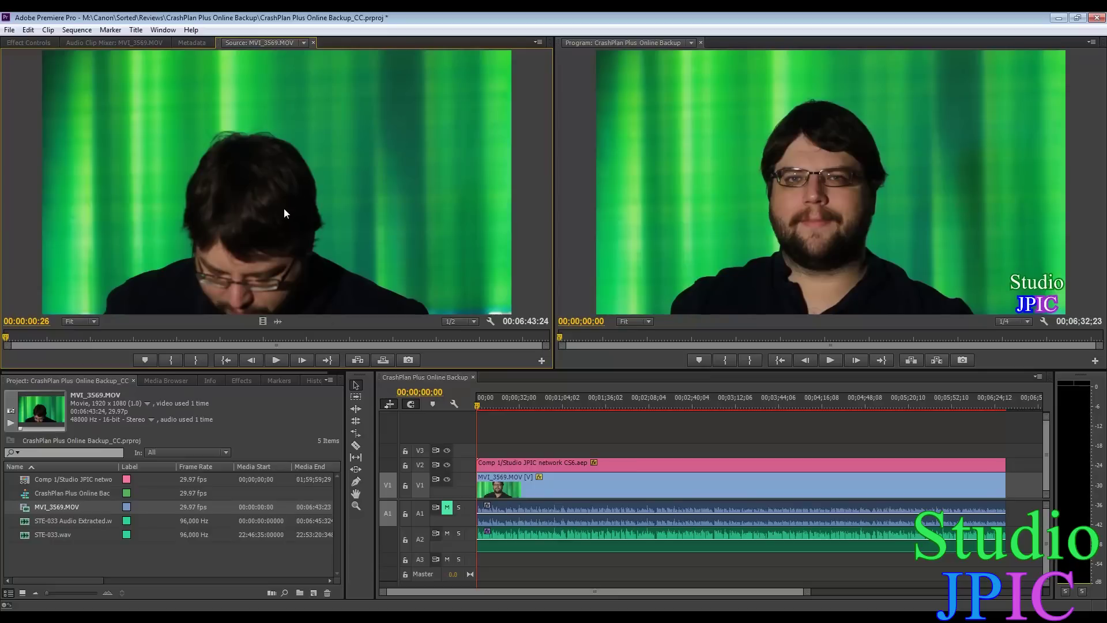
Add a clip marker at the clap (00:00:05:11) in MVI_3569.MOV's audio waveform view
click(278, 322)
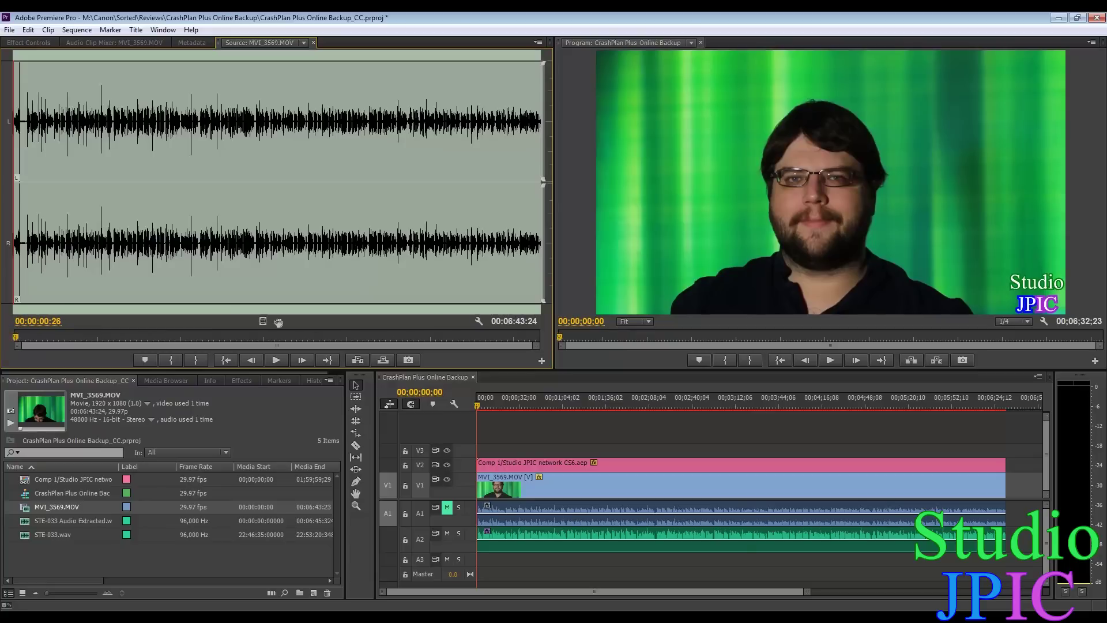
click(316, 211)
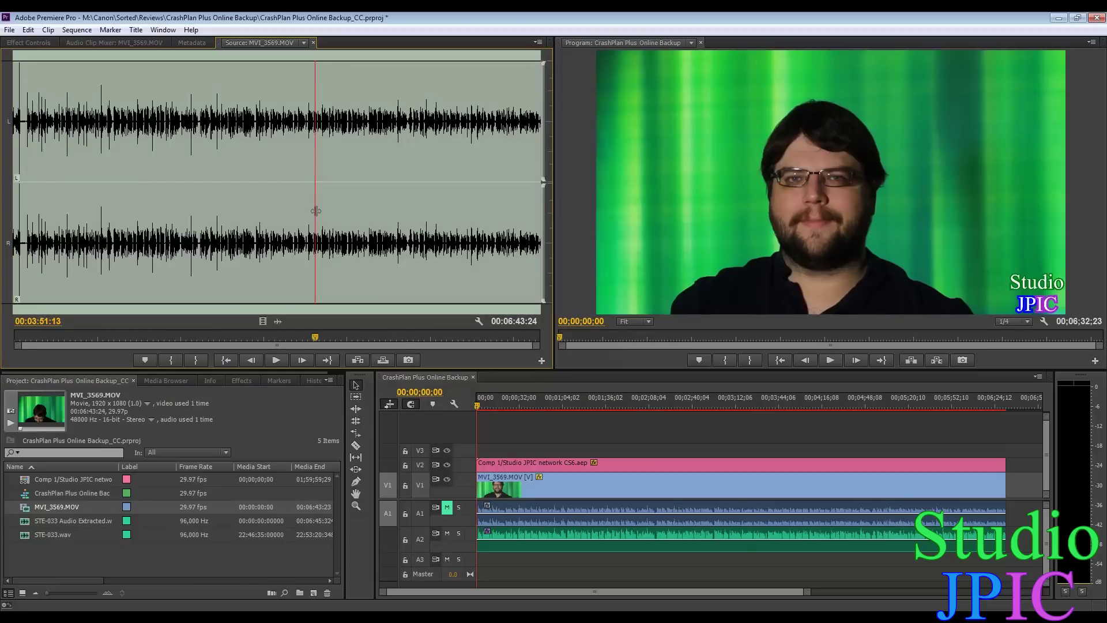
key(grave)
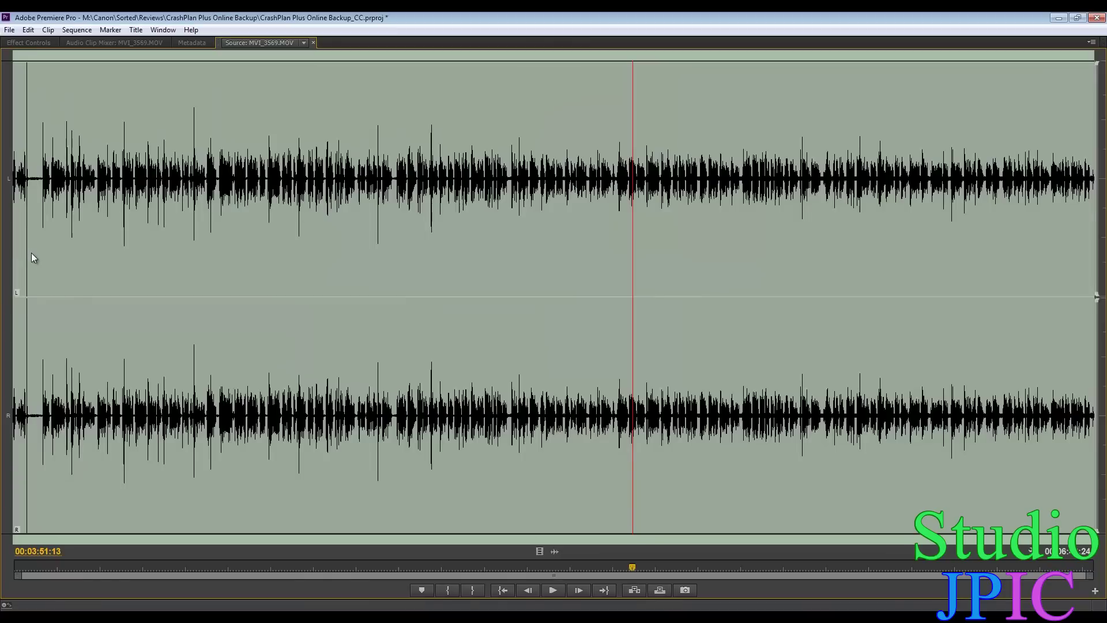
click(27, 267)
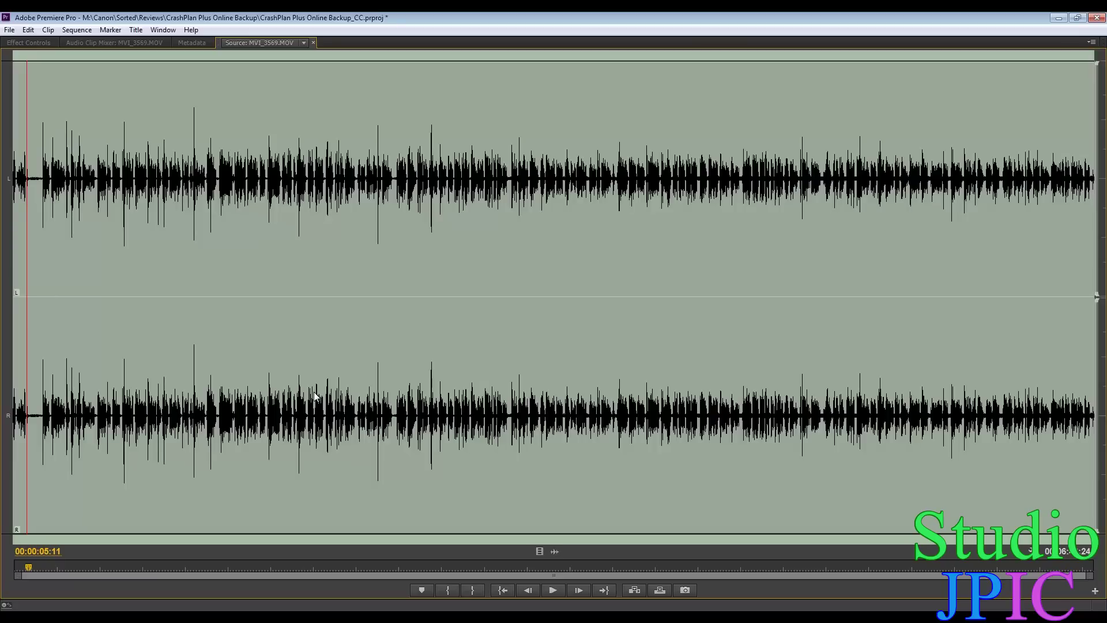
click(423, 592)
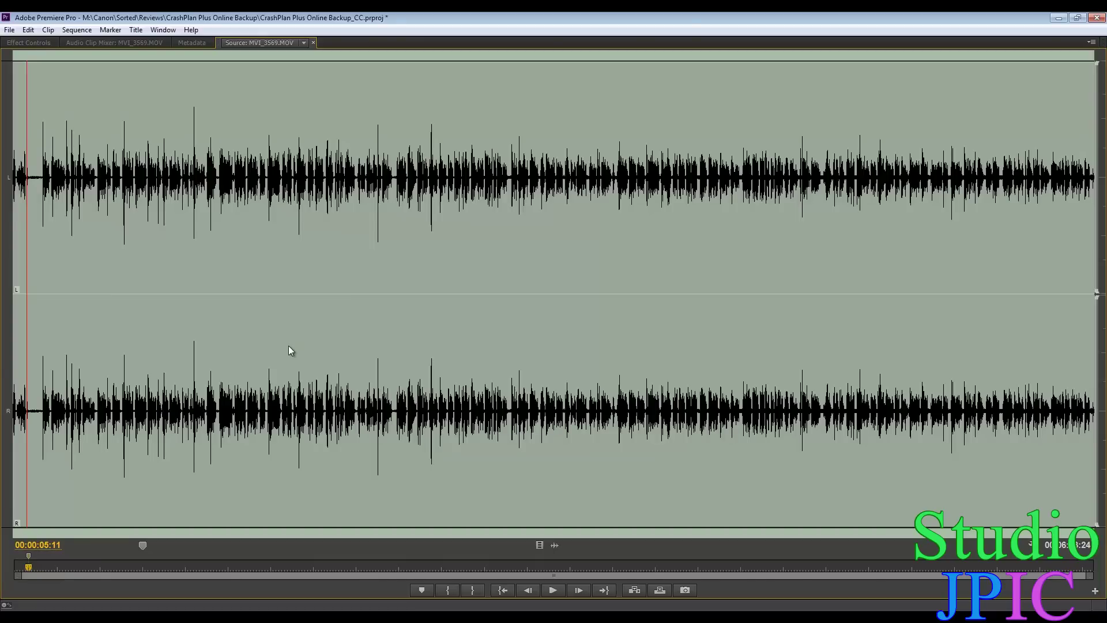
key(grave)
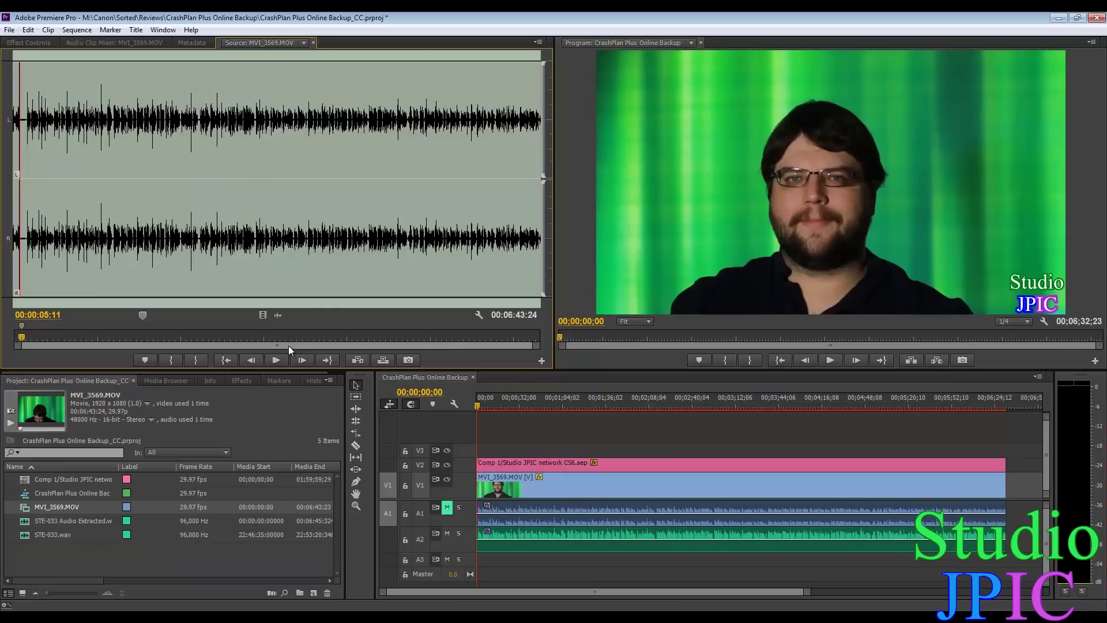
Load STE-033.wav in a maximized Source monitor and scrub to the clap spike
double_click(38, 535)
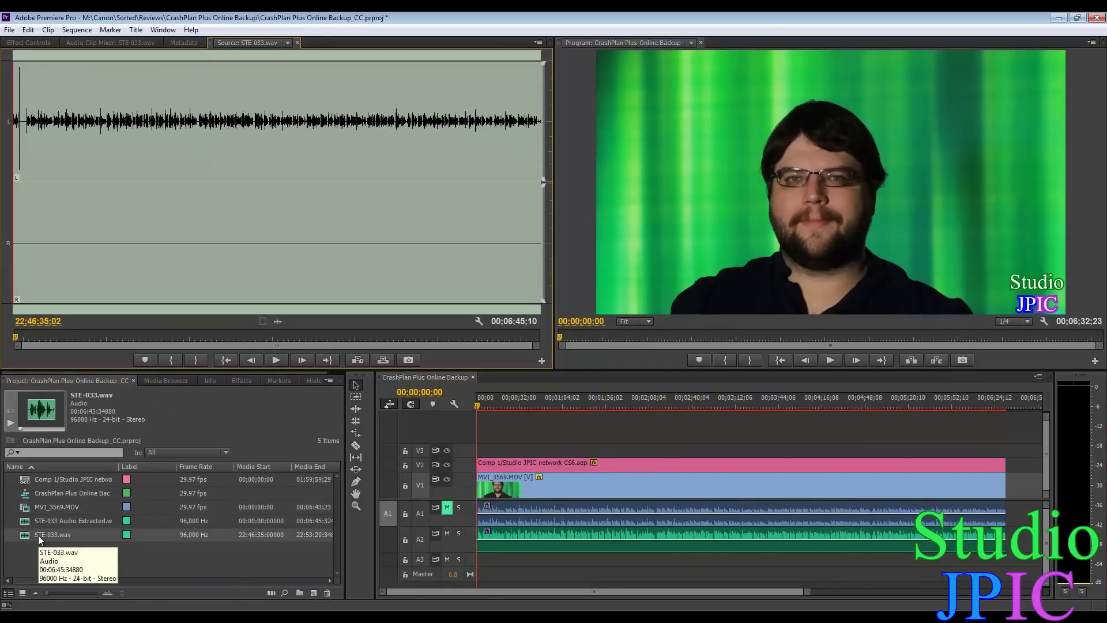
click(234, 265)
key(grave)
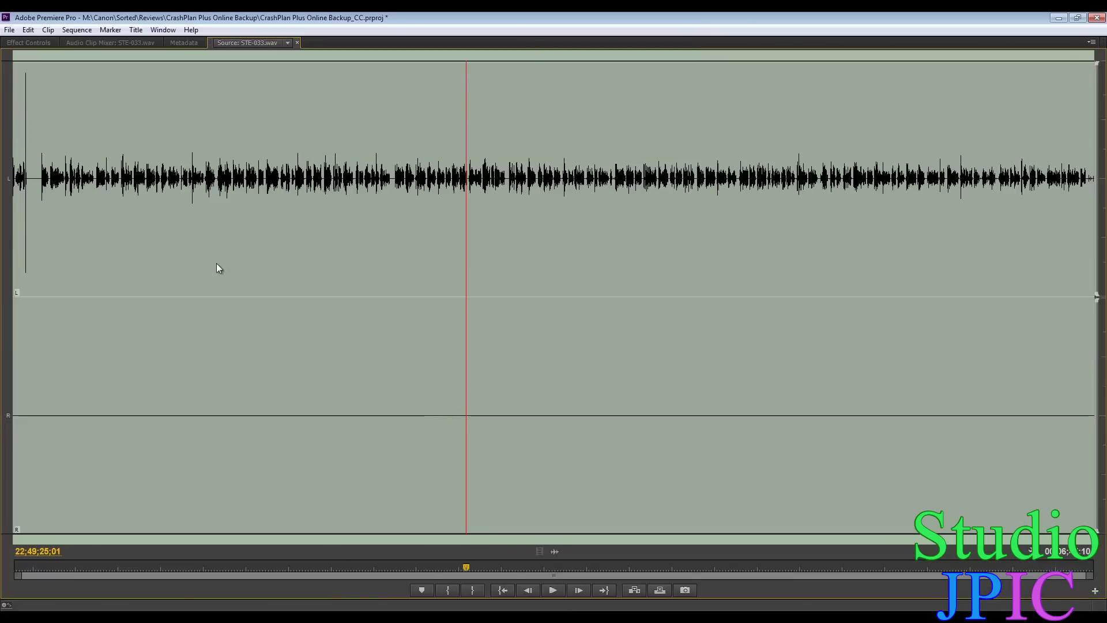
click(29, 228)
drag(29, 233, 26, 248)
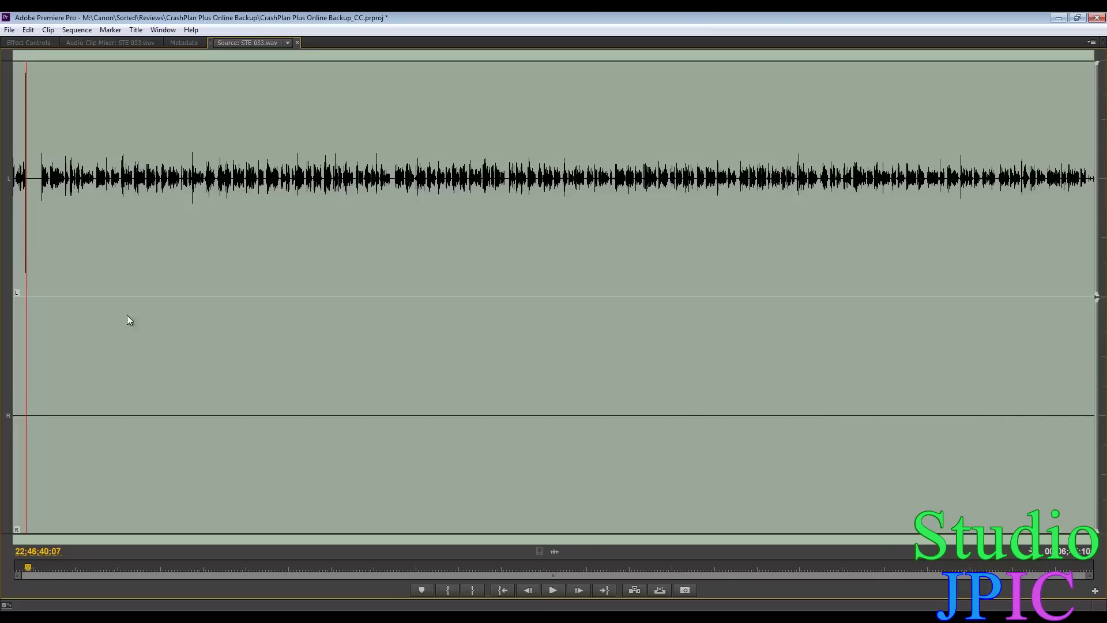
Frame-step onto the clap, add a clip marker at 22;46;39;29, and restore the layout
click(525, 590)
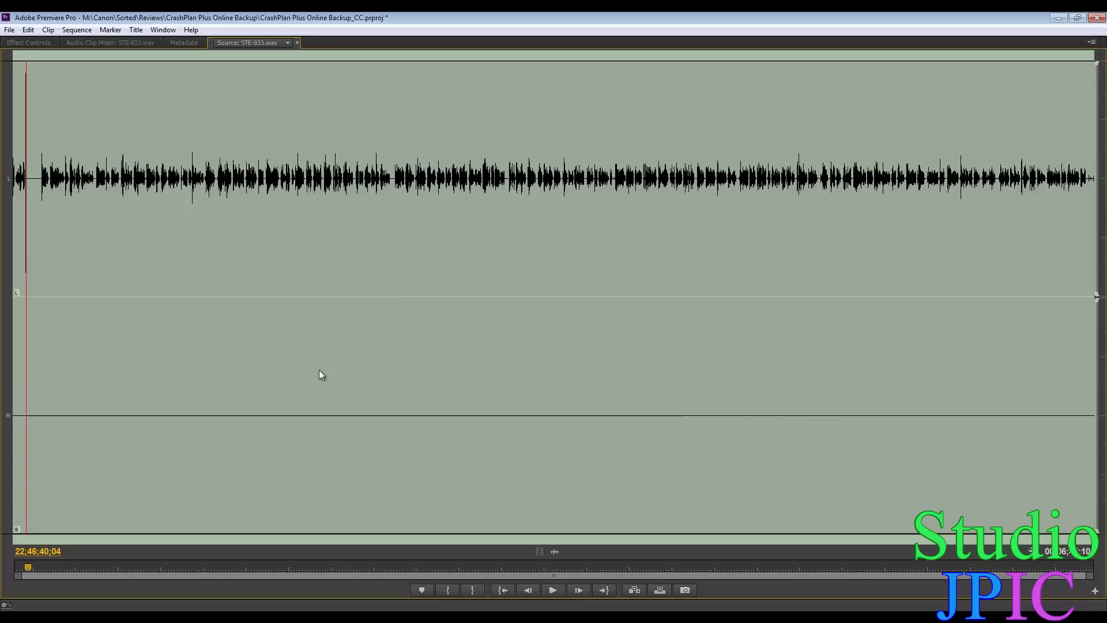
key(Left)
key(Left)
key(Left)
key(Left)
key(Left)
key(Left)
key(Left)
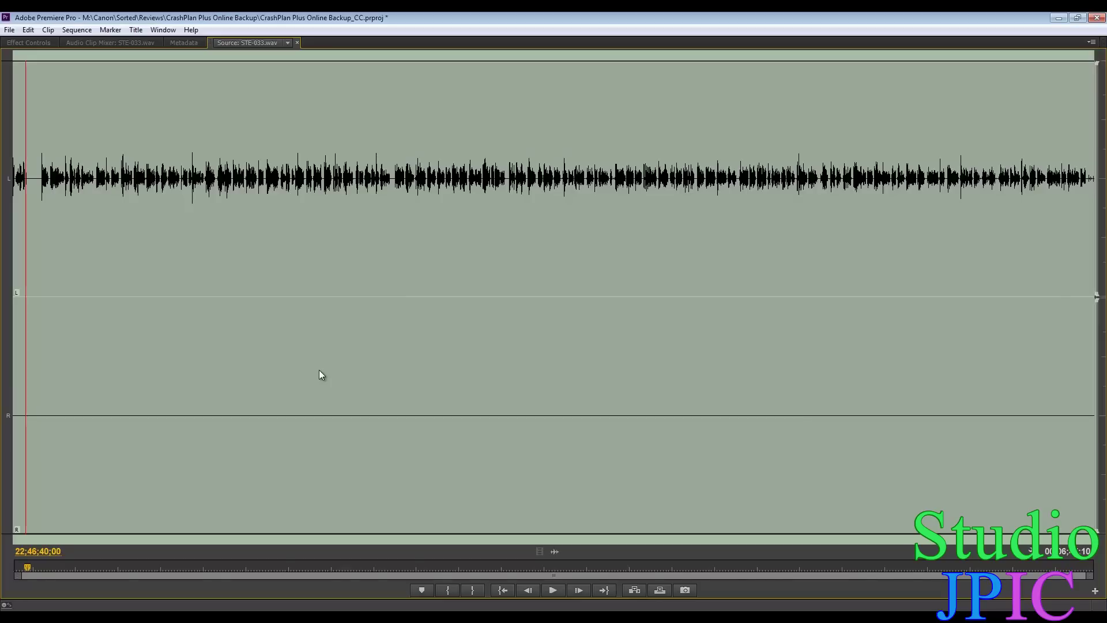
key(Right)
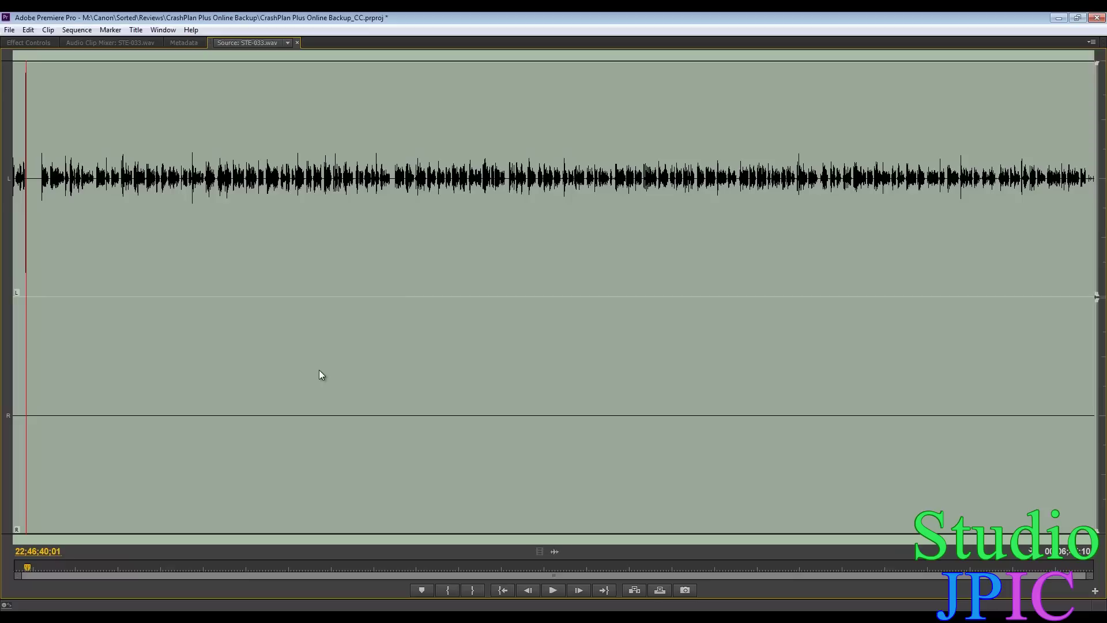
key(Left)
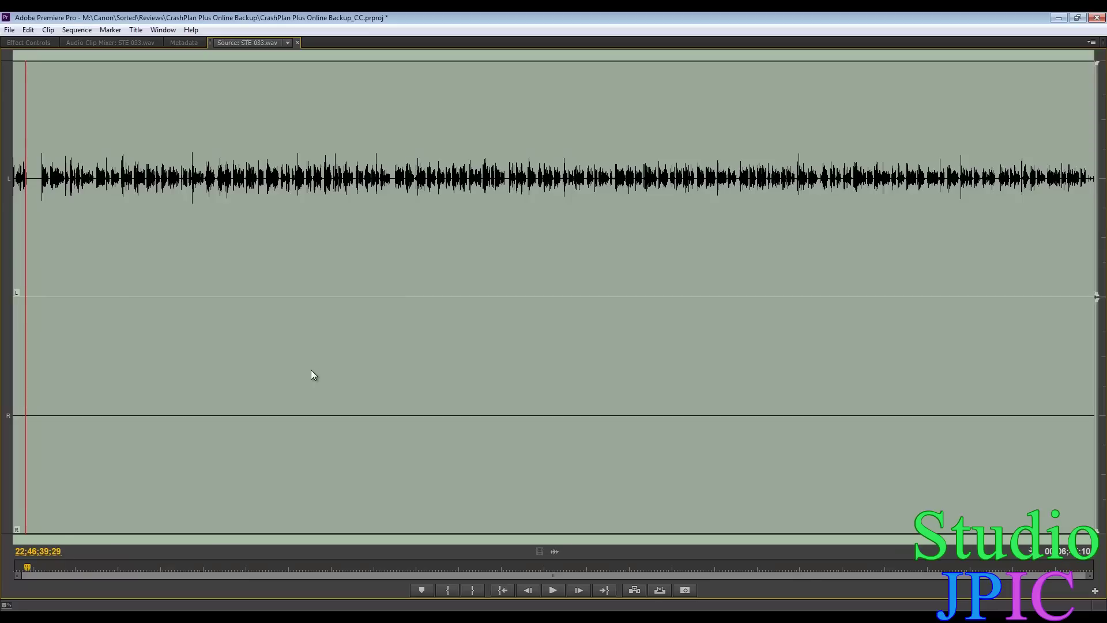
click(420, 591)
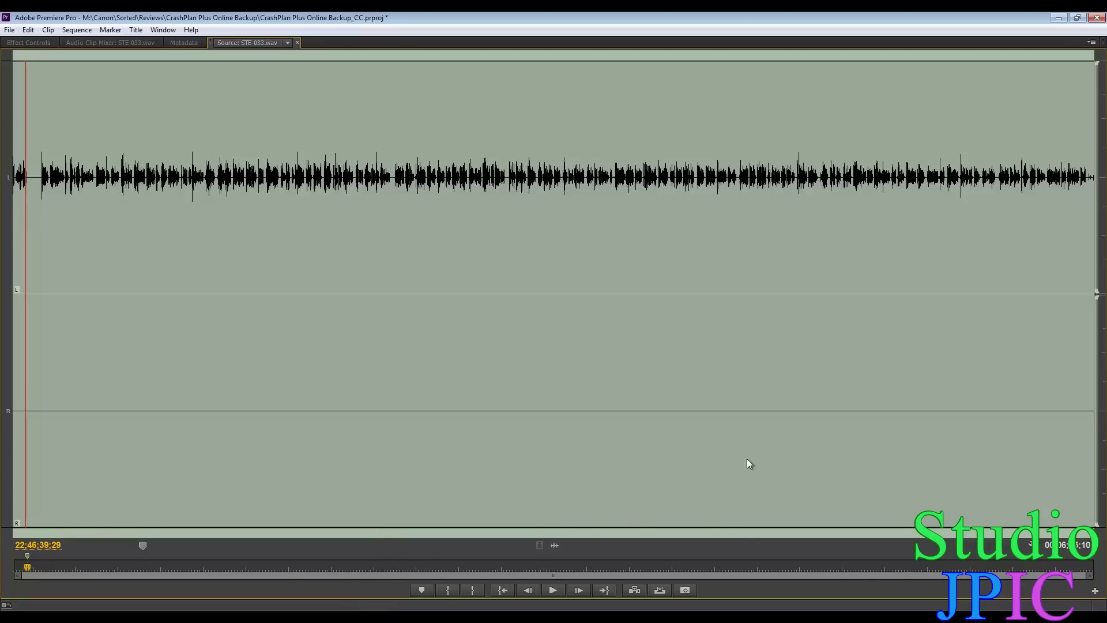
key(grave)
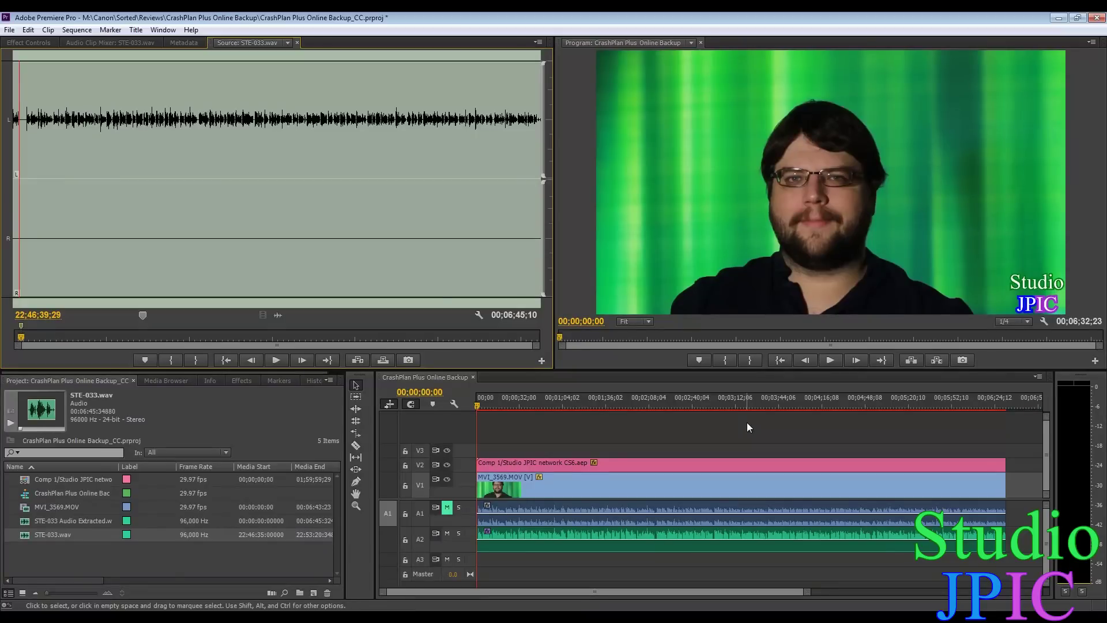
Select MVI_3569.MOV together with STE-033.wav and start Merge Clips
mouse_move(63, 506)
ctrl+click(62, 507)
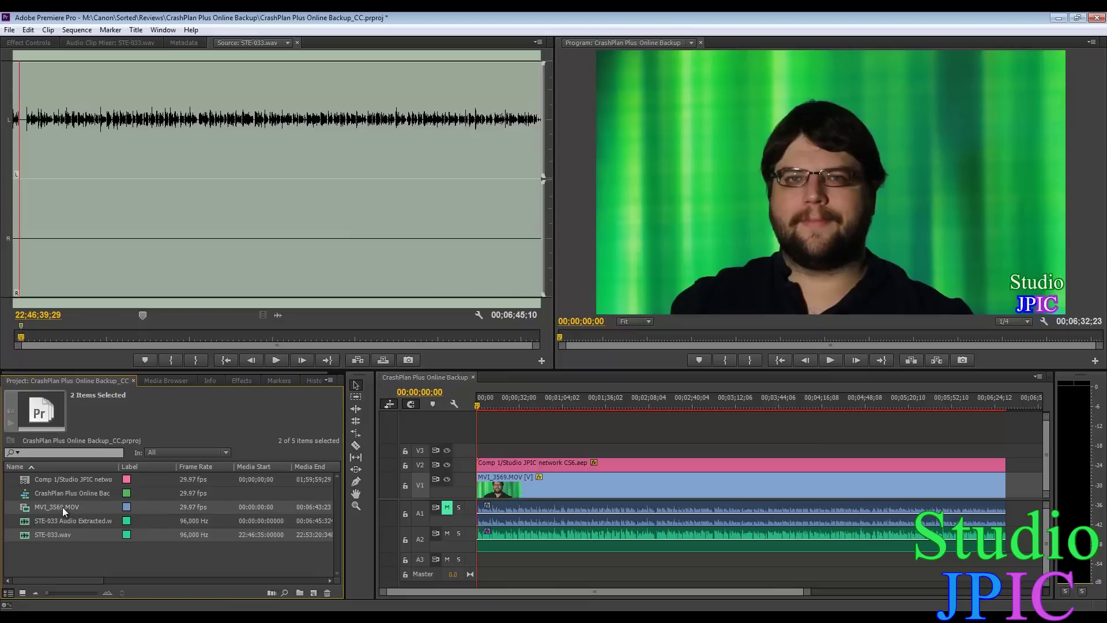
right_click(63, 507)
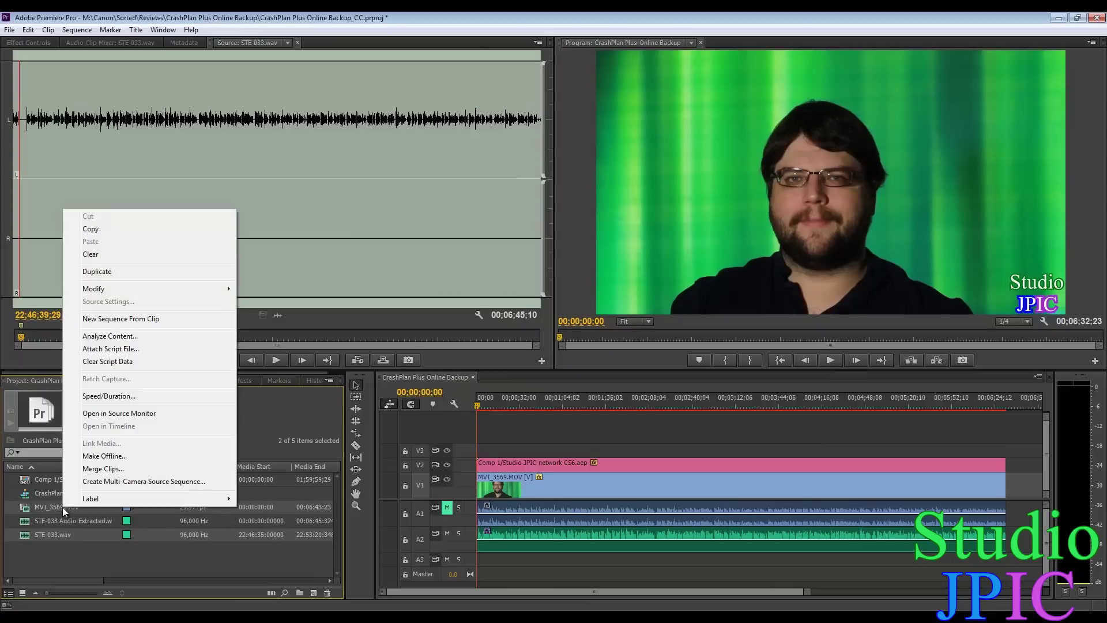
click(120, 474)
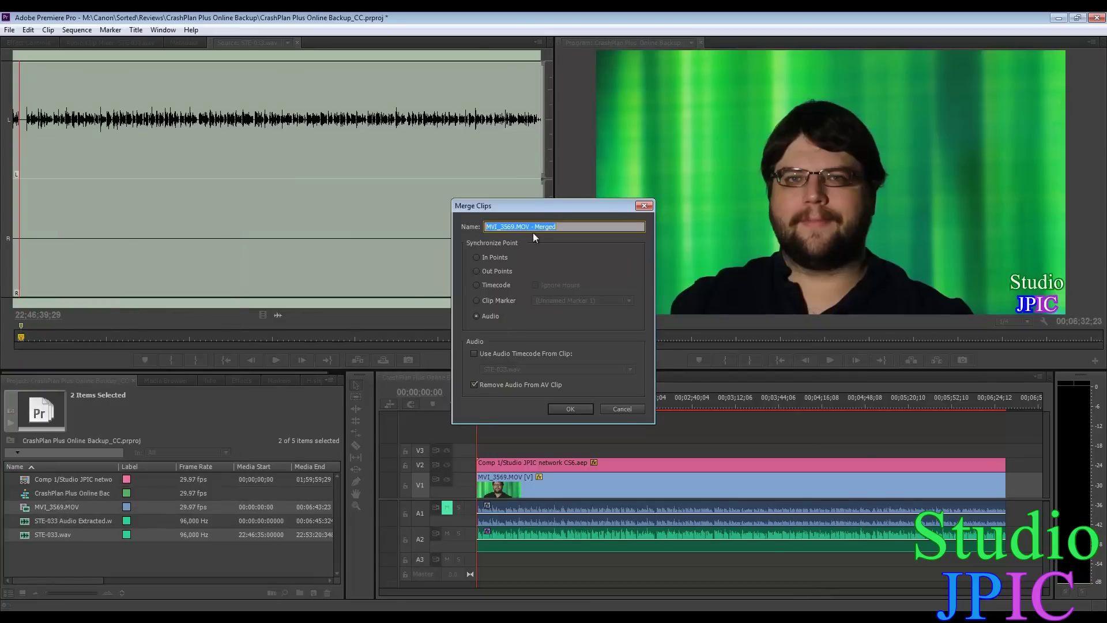
Name the clip 'Merged by marker', sync on Clip Marker (Unnamed Marker 1), and create it
key(ctrl+shift+Left)
key(BackSpace)
text(by marker)
click(493, 300)
click(604, 296)
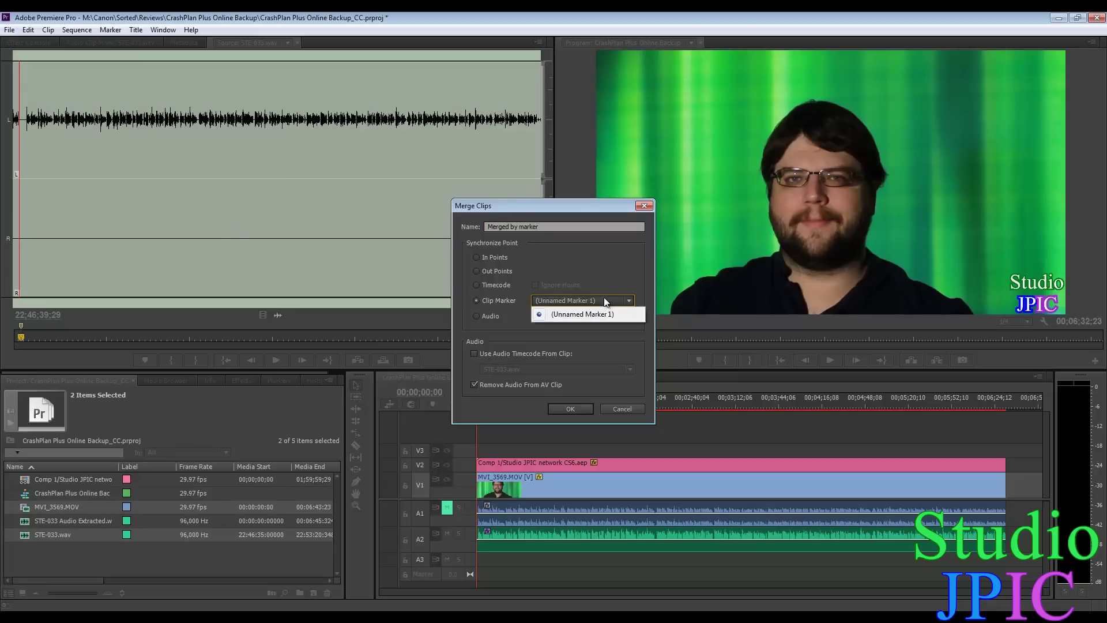
click(603, 297)
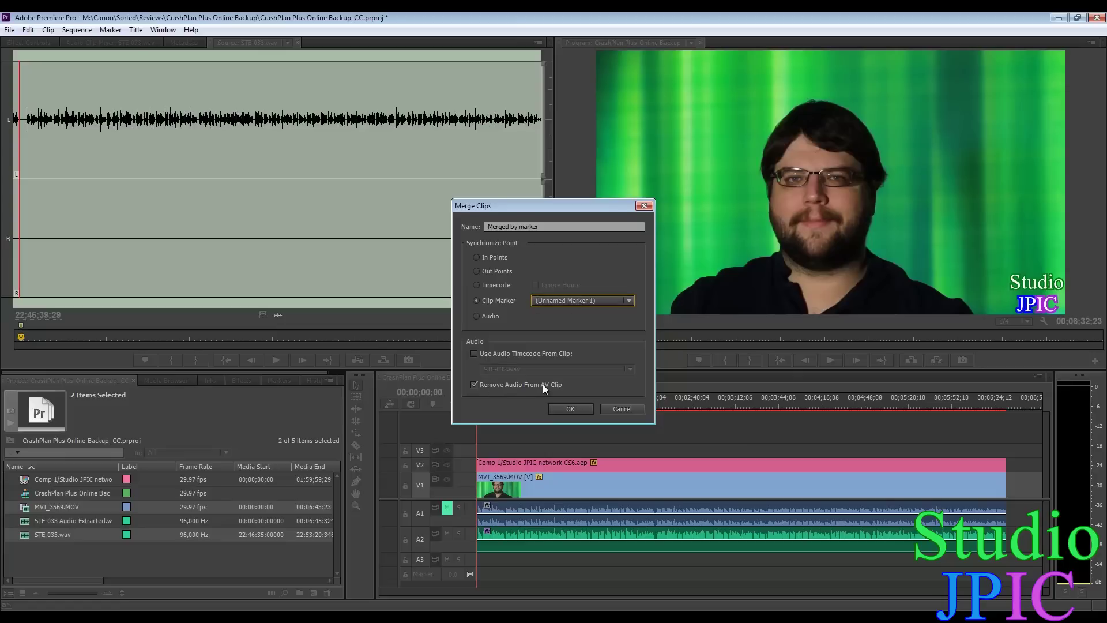
click(570, 409)
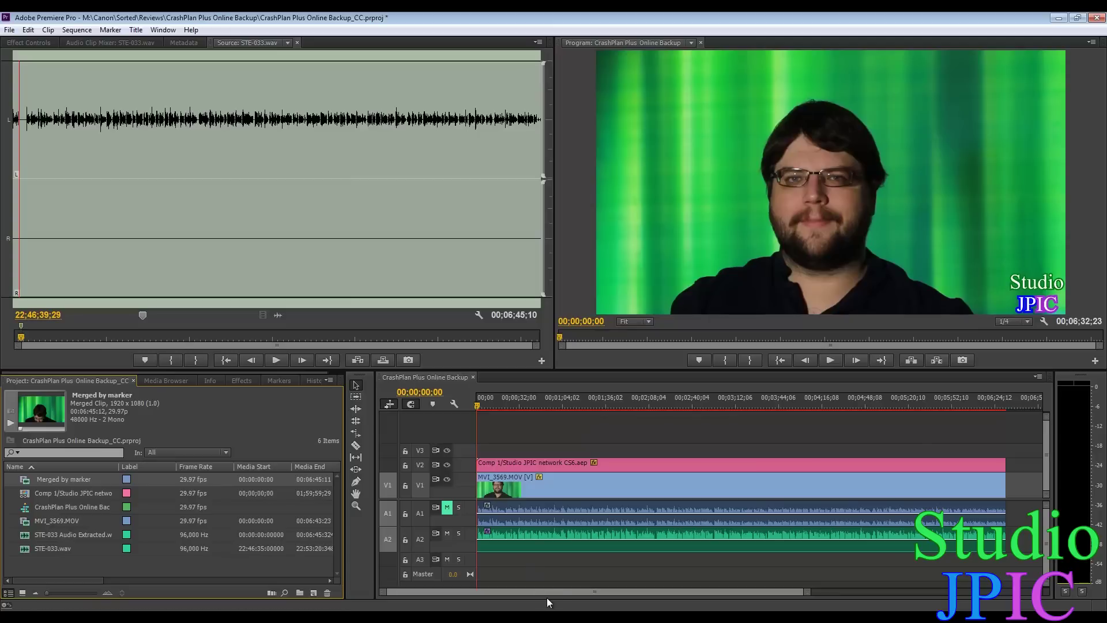
Place Merged by marker on V1, A1 and A2 near 00;11;02, then load it for previewing
drag(547, 592, 838, 582)
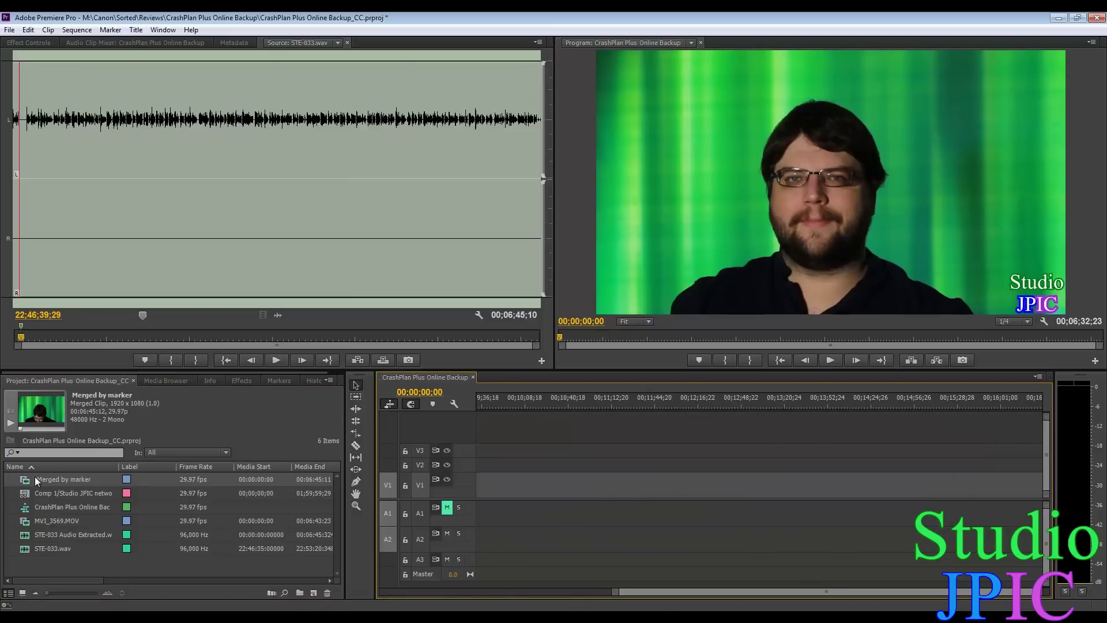
mouse_move(38, 480)
mouse_down()
mouse_move(603, 495)
mouse_move(542, 496)
mouse_up()
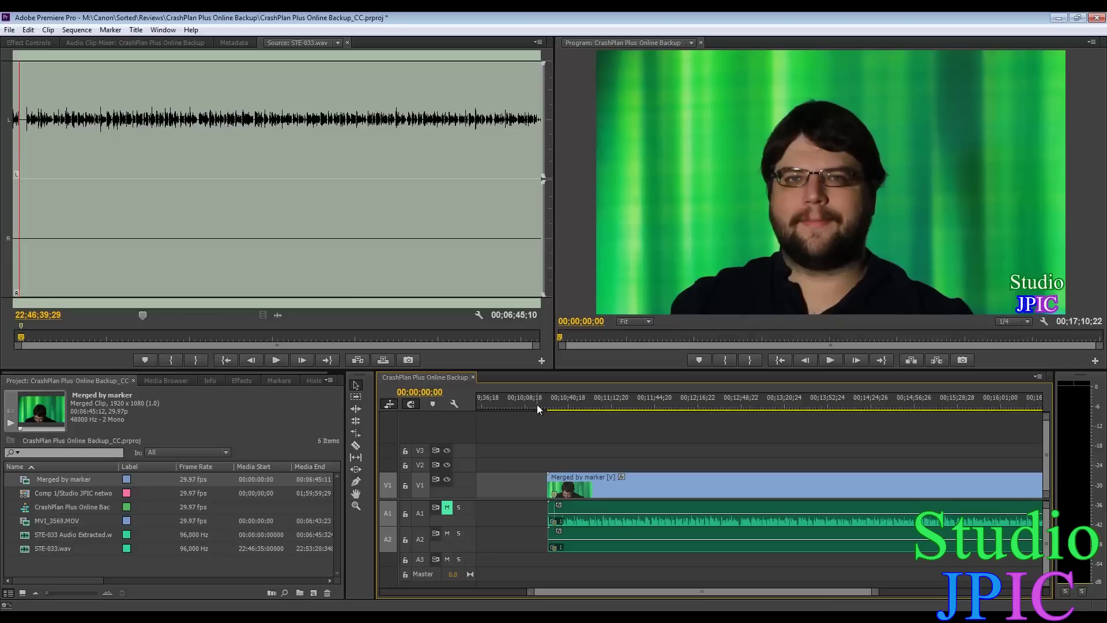
mouse_move(711, 485)
mouse_down()
mouse_move(650, 485)
mouse_move(764, 483)
mouse_up()
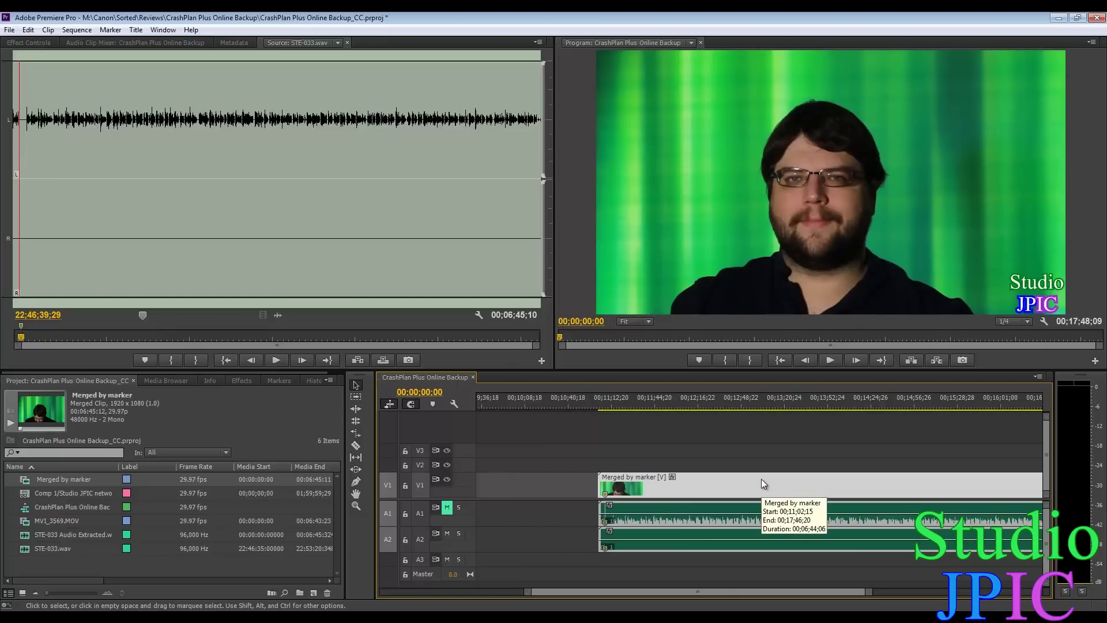
click(44, 482)
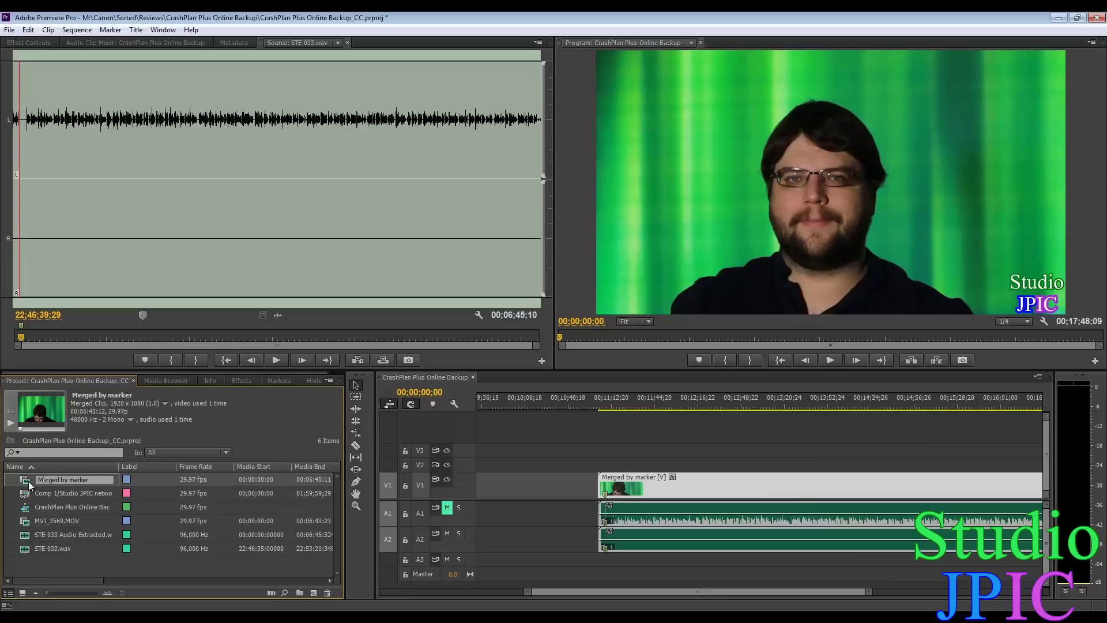
double_click(28, 481)
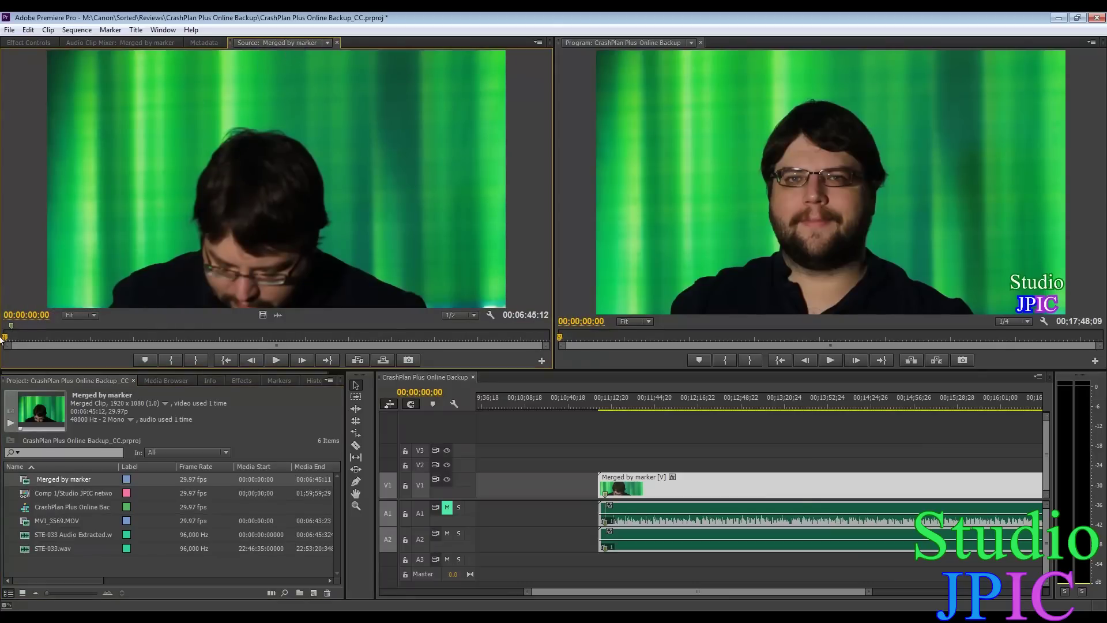
Mark in at 00:01:49:21 and out at 00:04:17:17, then delete the untrimmed sequence clip
drag(8, 340, 154, 341)
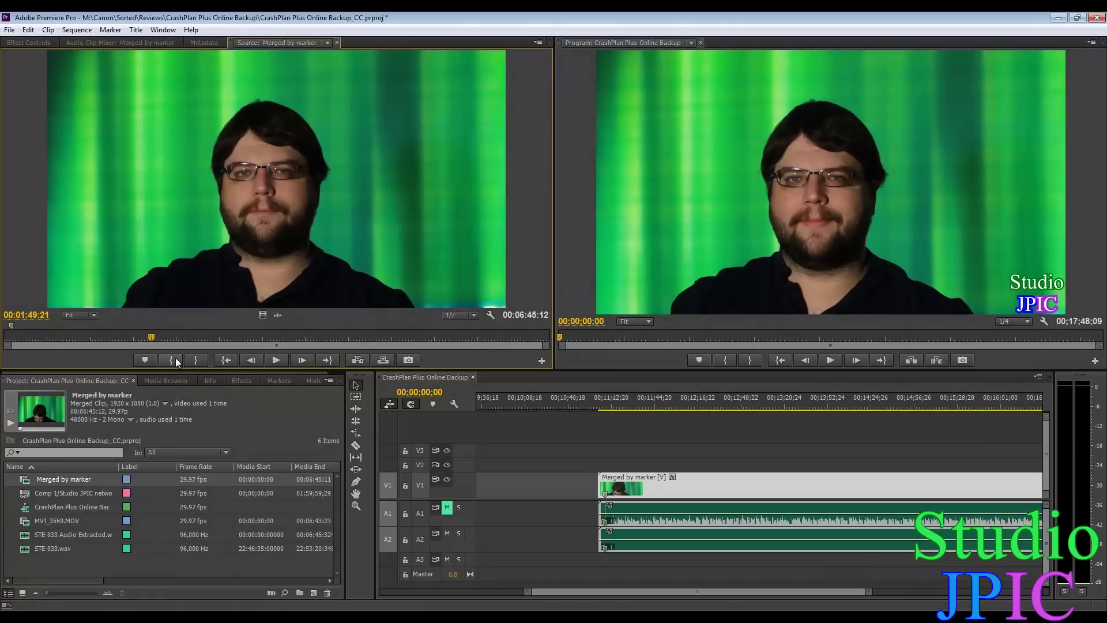
click(175, 358)
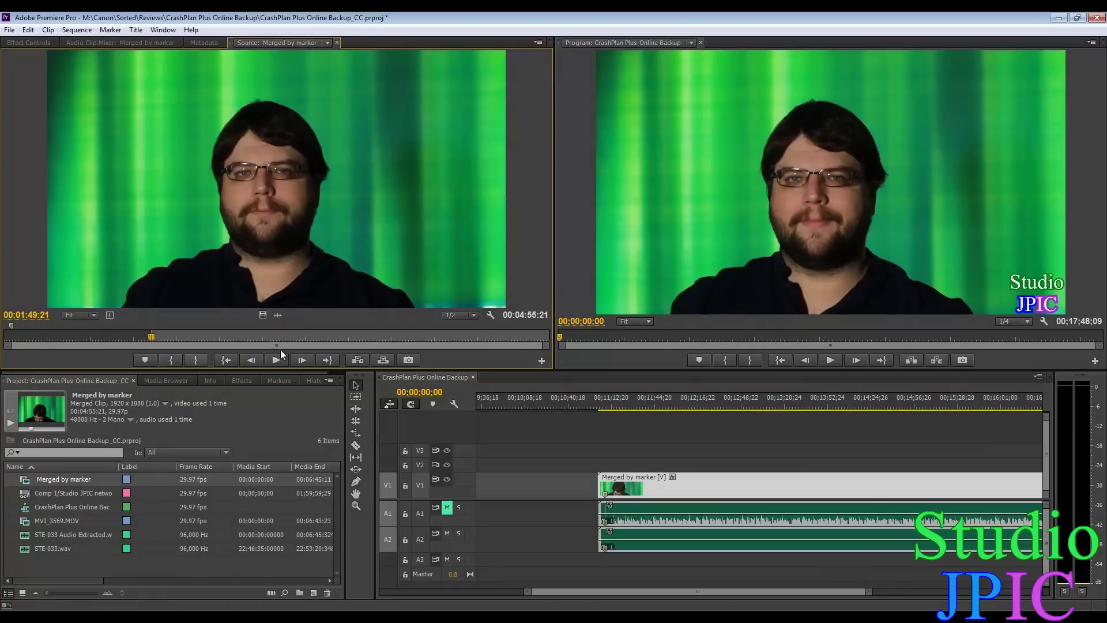
click(351, 339)
click(194, 358)
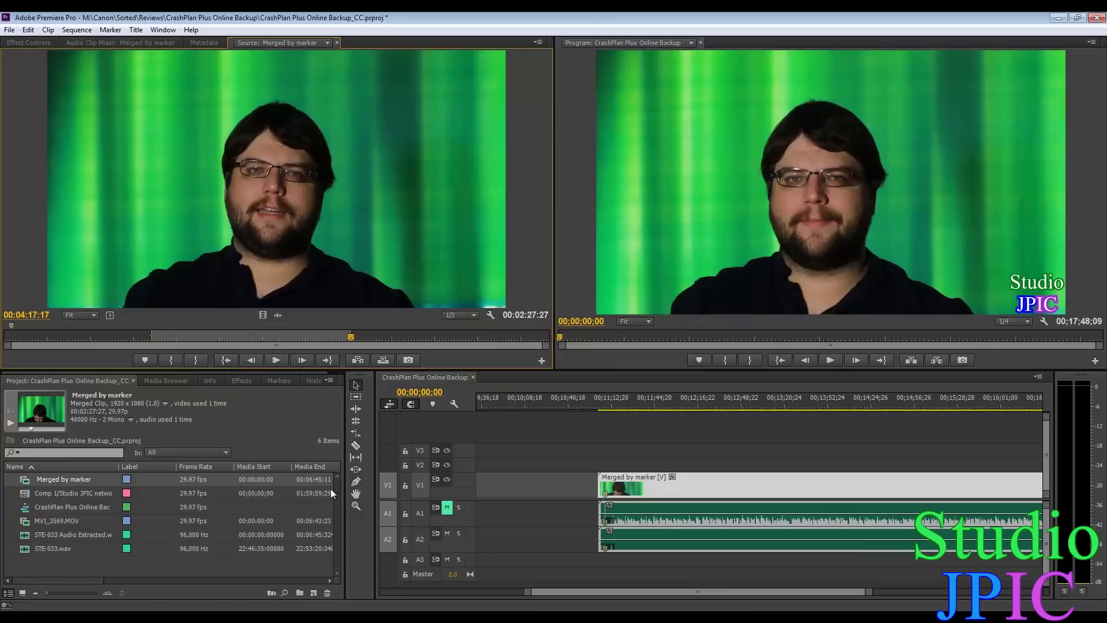
click(760, 489)
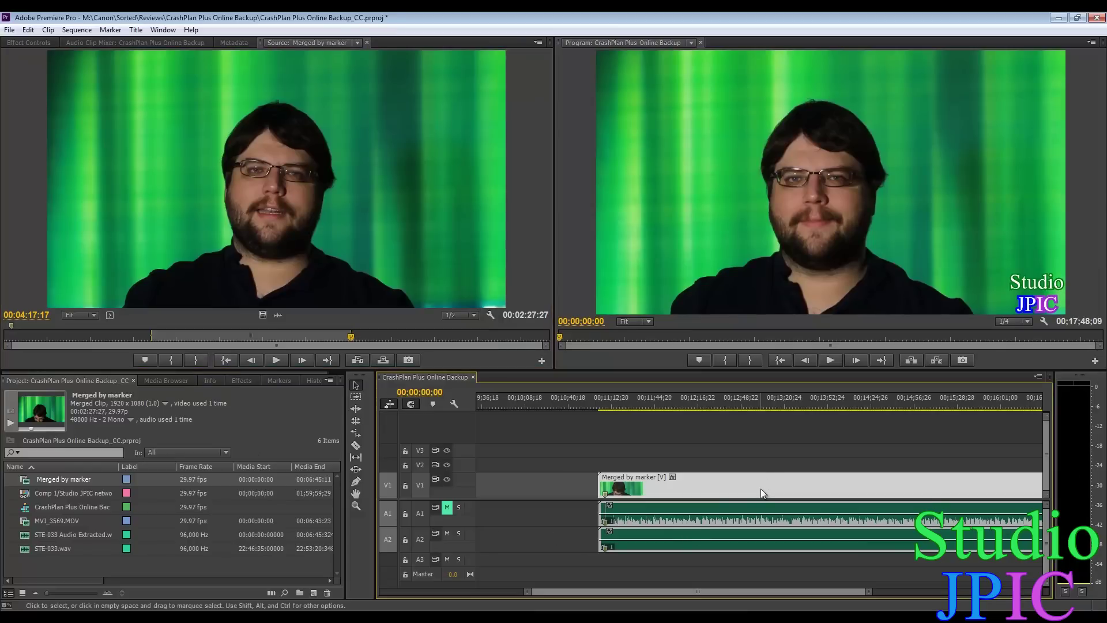
key(Delete)
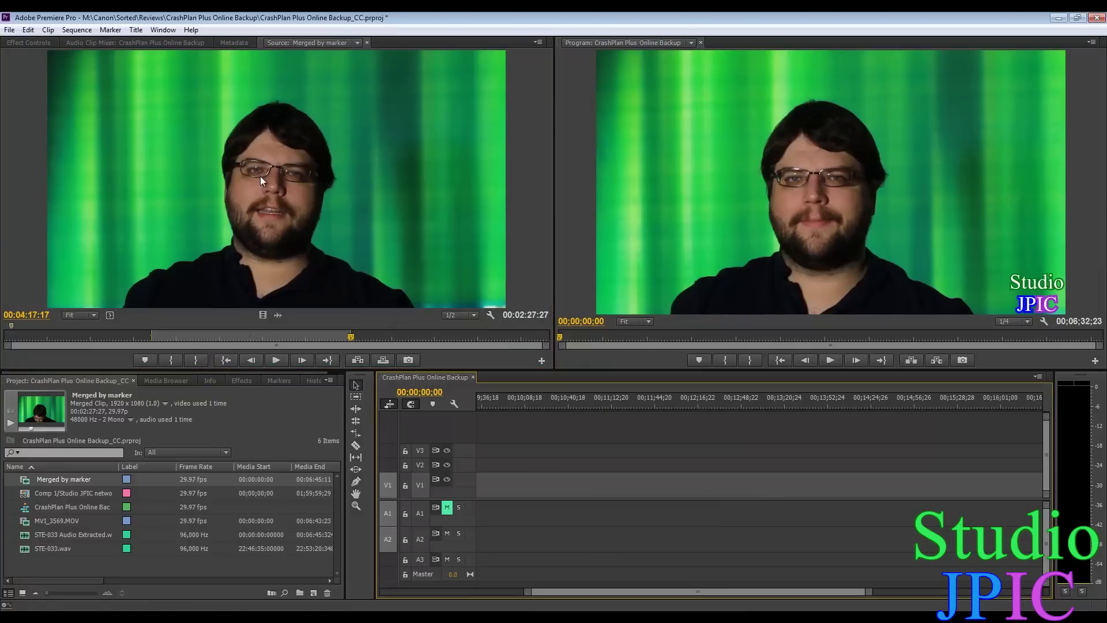
Drop the trimmed Merged by marker onto V2, A2 and A3, then delete it from the sequence
mouse_move(260, 176)
mouse_down()
mouse_move(490, 349)
mouse_move(556, 460)
mouse_up()
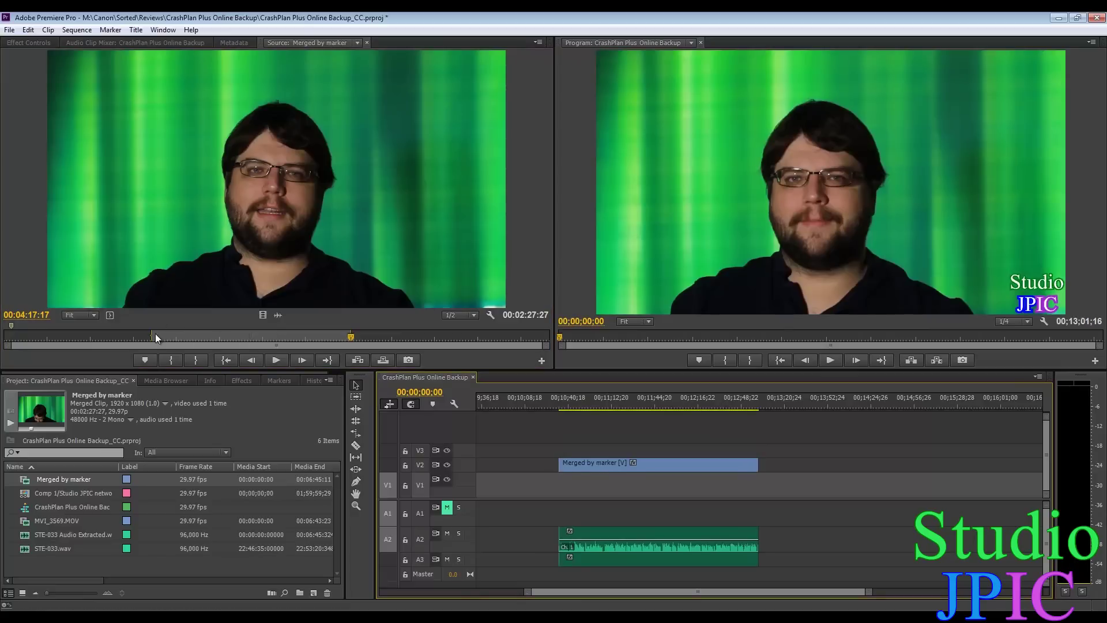
click(691, 464)
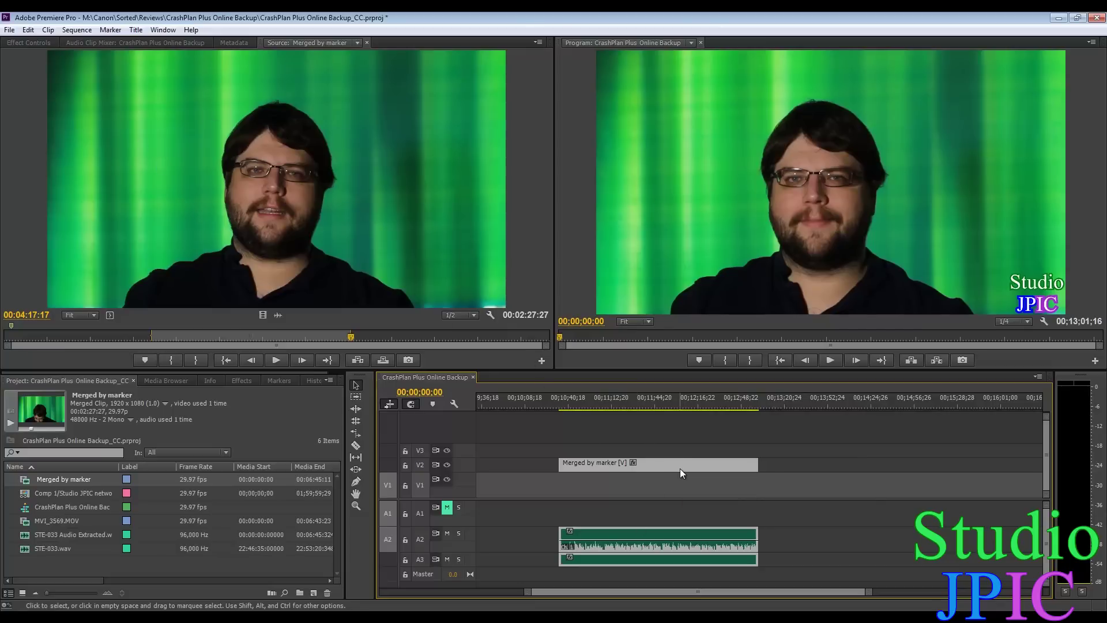
key(Delete)
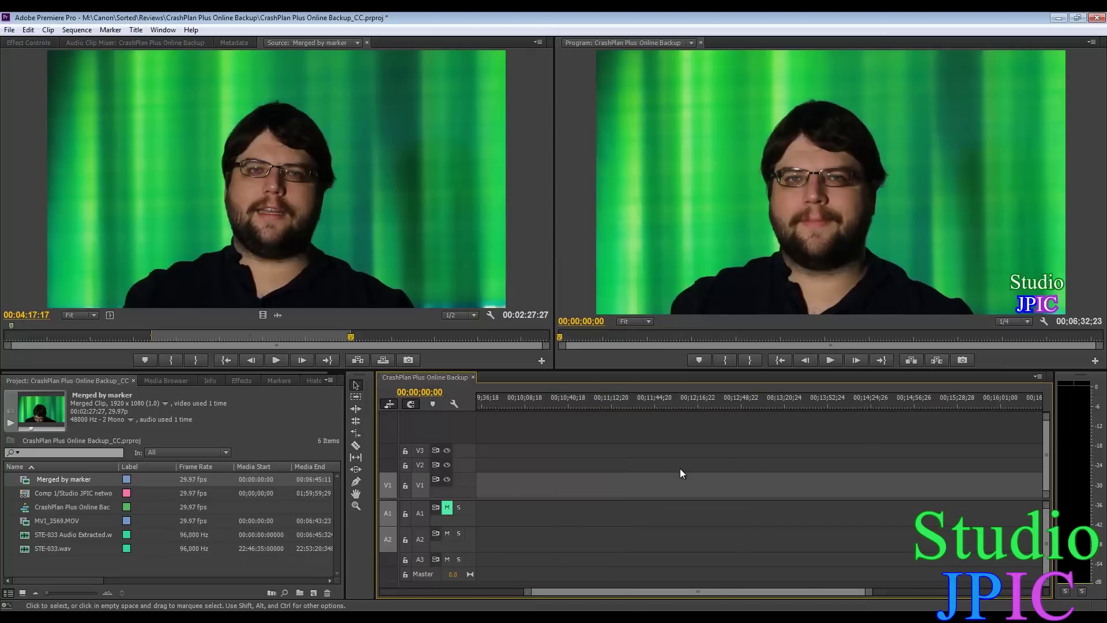